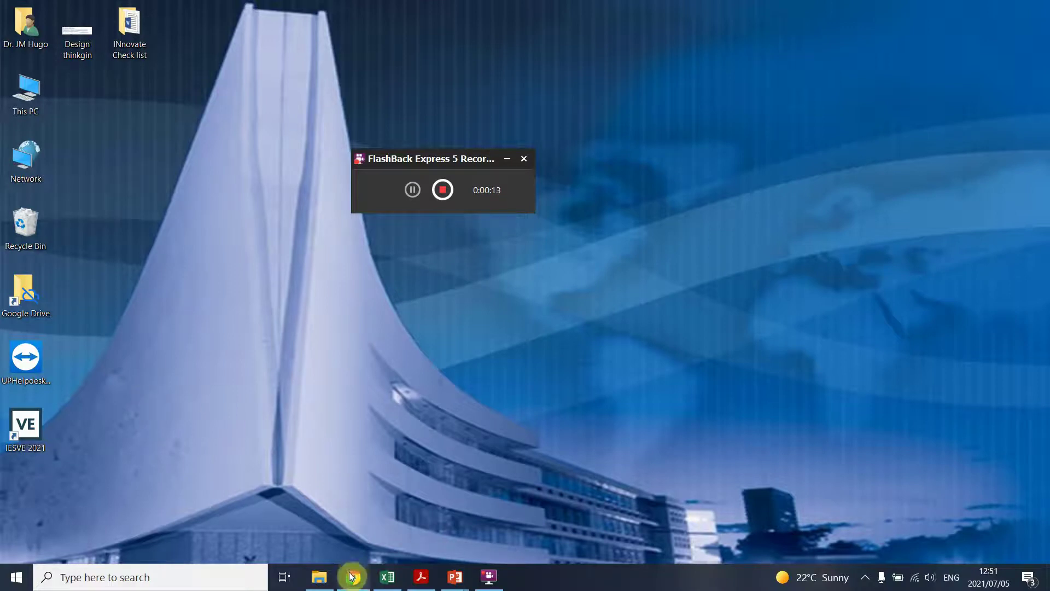
Bring forward the Chrome window showing the iesve.com home page from the taskbar
{"action": "mouse_move", "coordinate": [351, 577]}
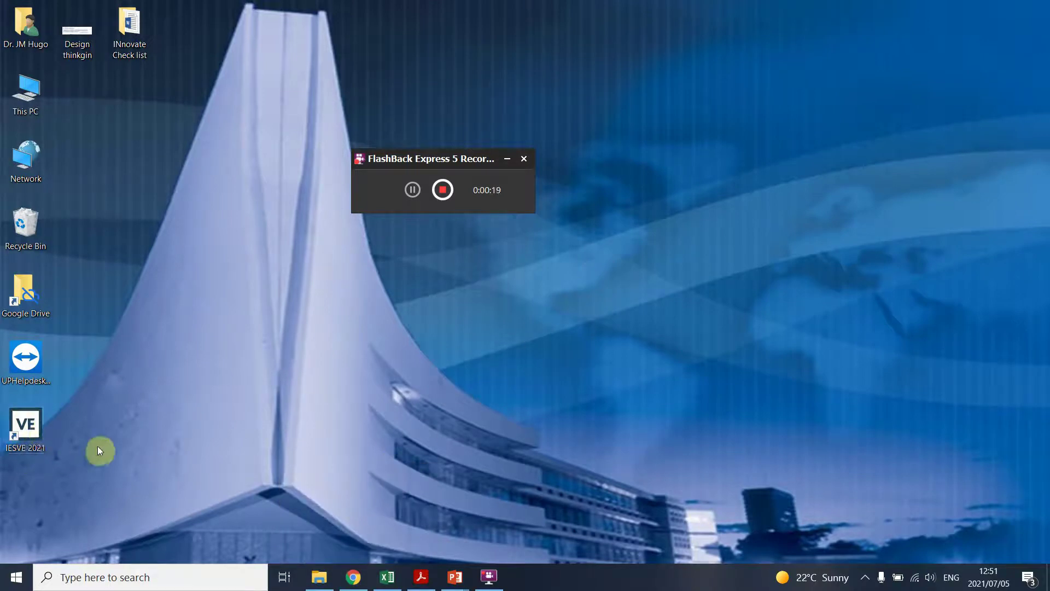
Bring the iesve.com browser window forward and look over the home page product cards
{"action": "left_click", "coordinate": [352, 574]}
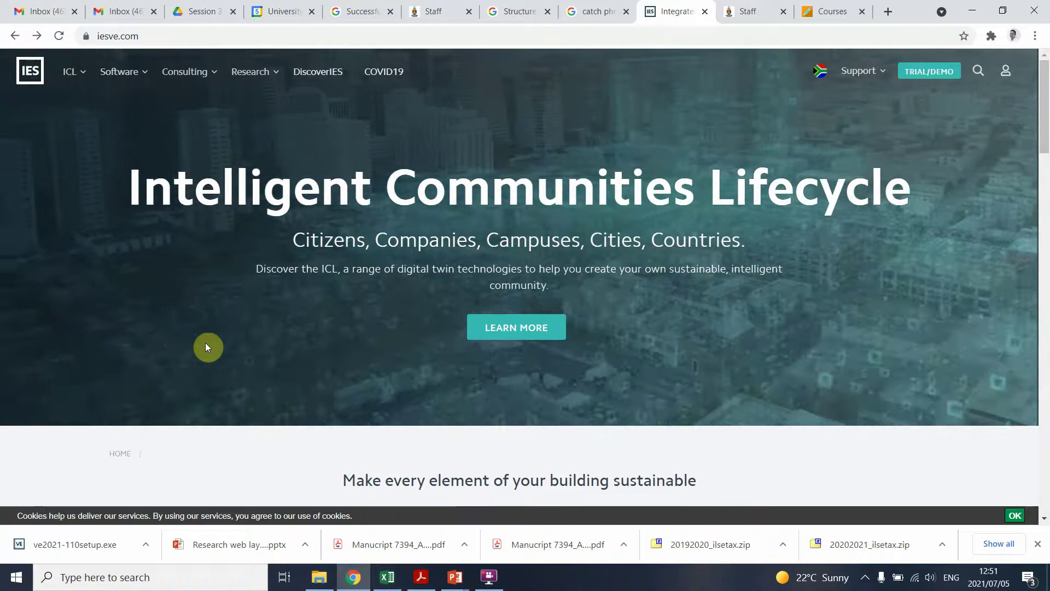
{"action": "scroll", "coordinate": [453, 277], "scroll_direction": "down", "scroll_amount": 3}
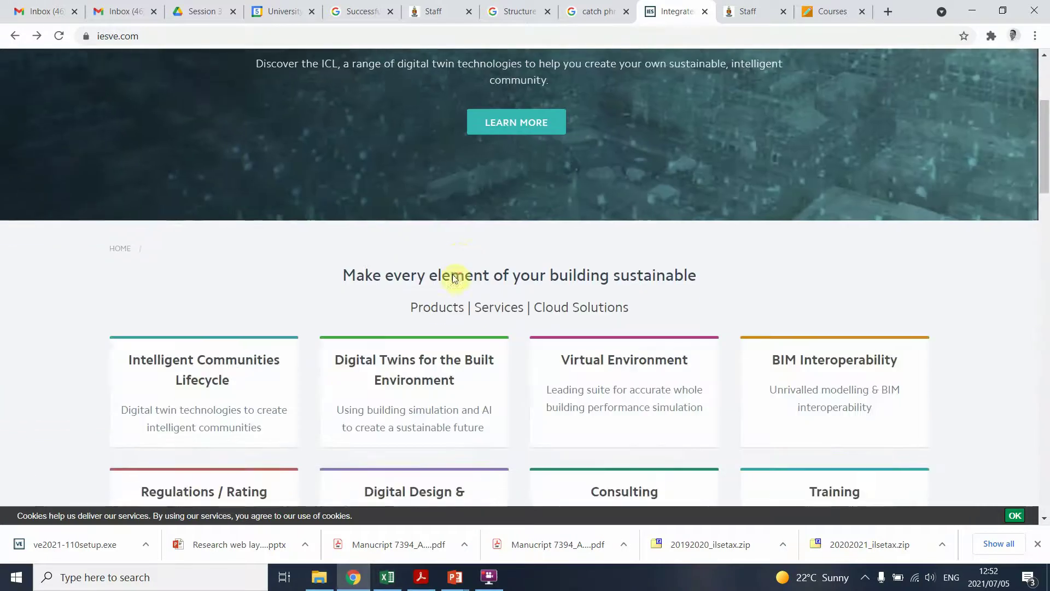
{"action": "scroll", "coordinate": [452, 278], "scroll_direction": "down", "scroll_amount": 4}
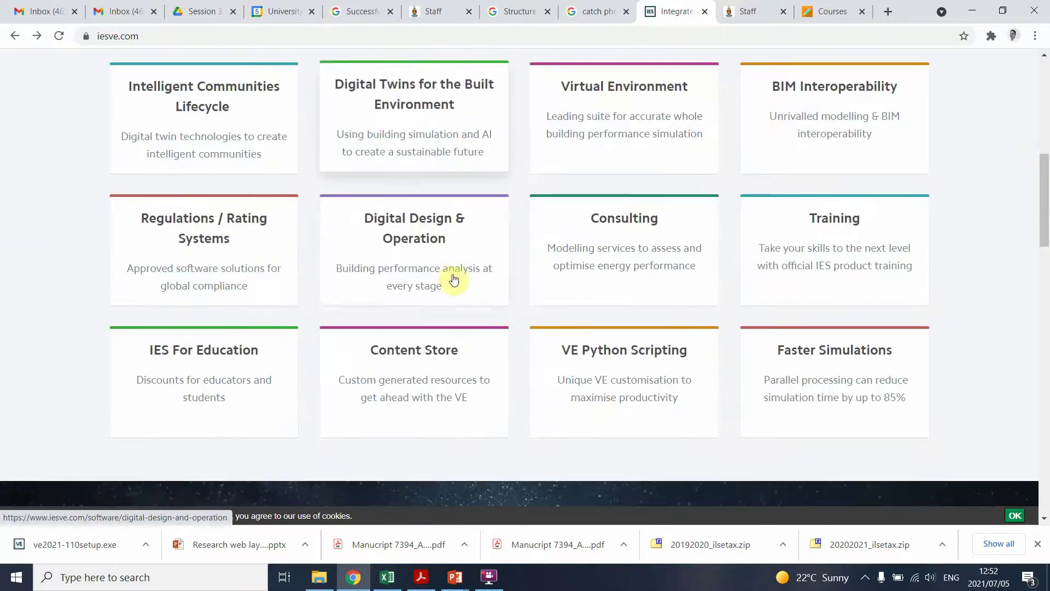
{"action": "scroll", "coordinate": [453, 277], "scroll_direction": "up", "scroll_amount": 7}
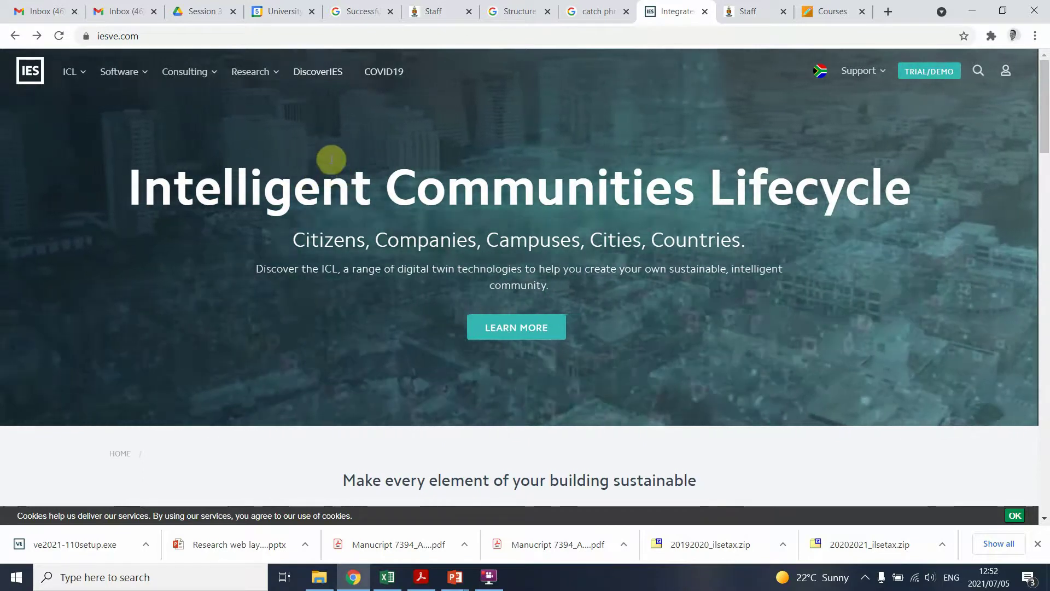
Go to the Download the VE page via Software > Get Started > Download
{"action": "mouse_move", "coordinate": [136, 75]}
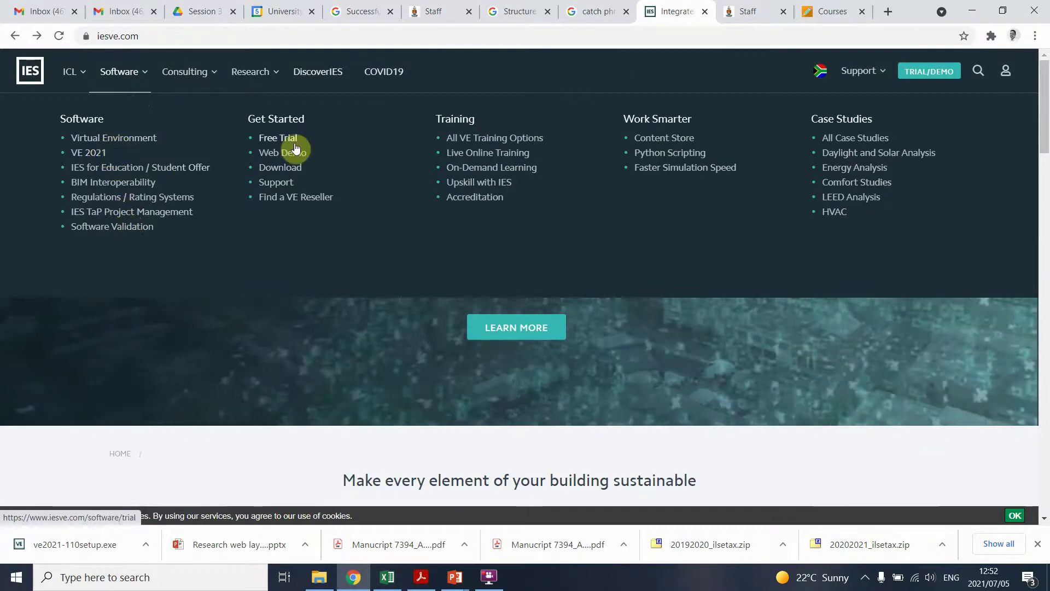
{"action": "left_click", "coordinate": [289, 173]}
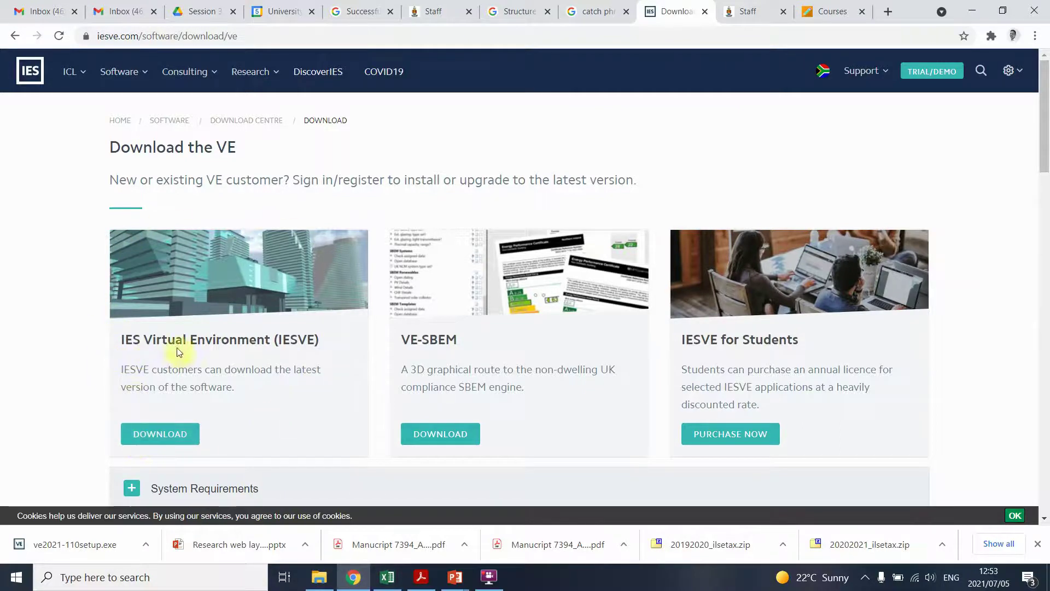
Open the IES Virtual Environment download page and expand its Installation Instructions
{"action": "left_click", "coordinate": [152, 430]}
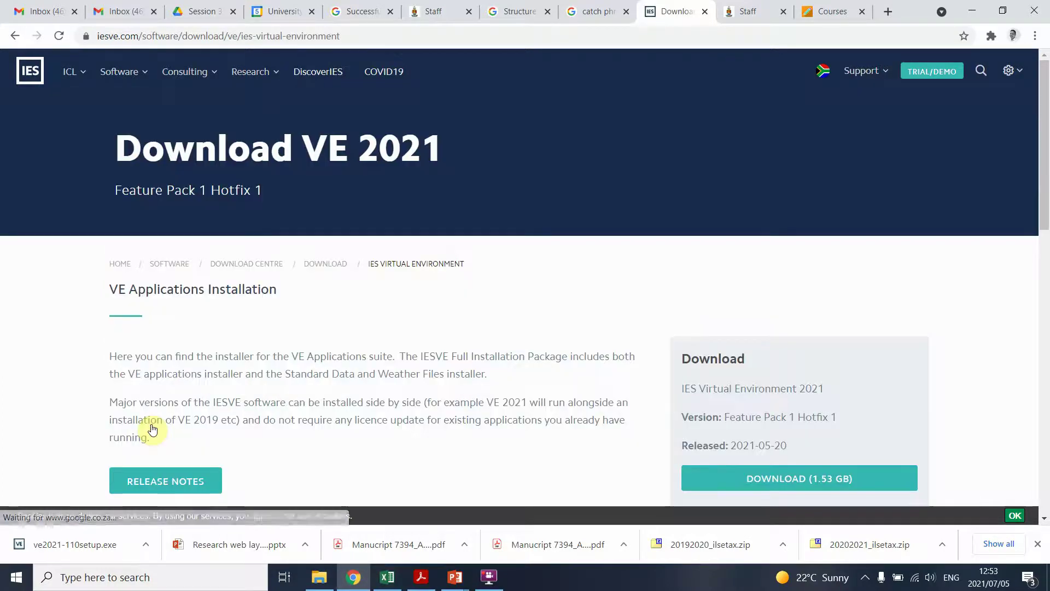
{"action": "scroll", "coordinate": [540, 262], "scroll_direction": "down", "scroll_amount": 7}
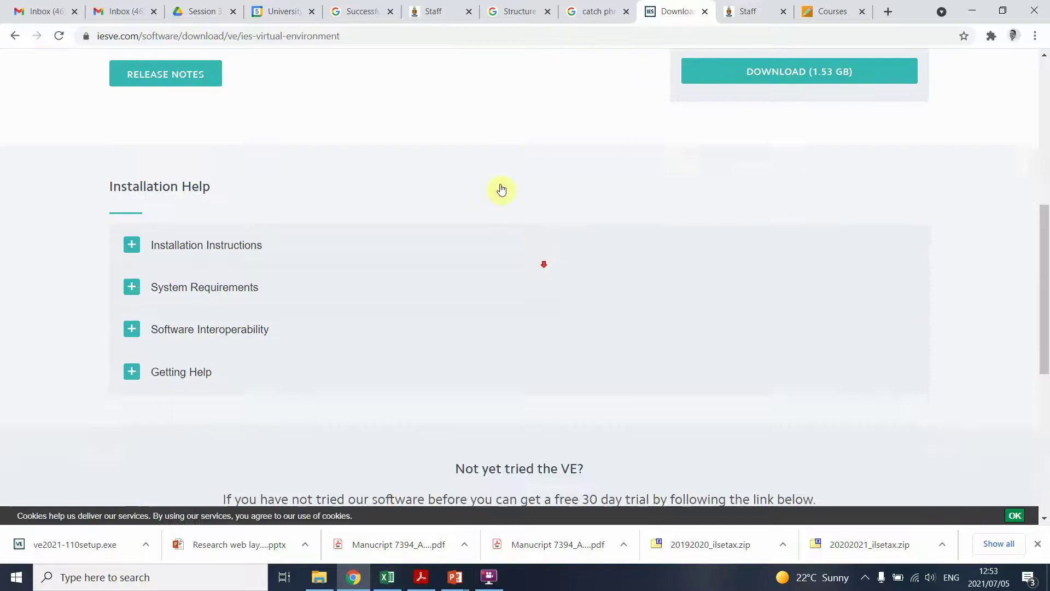
{"action": "scroll", "coordinate": [513, 233], "scroll_direction": "up", "scroll_amount": 5}
{"action": "scroll", "coordinate": [230, 331], "scroll_direction": "down", "scroll_amount": 5}
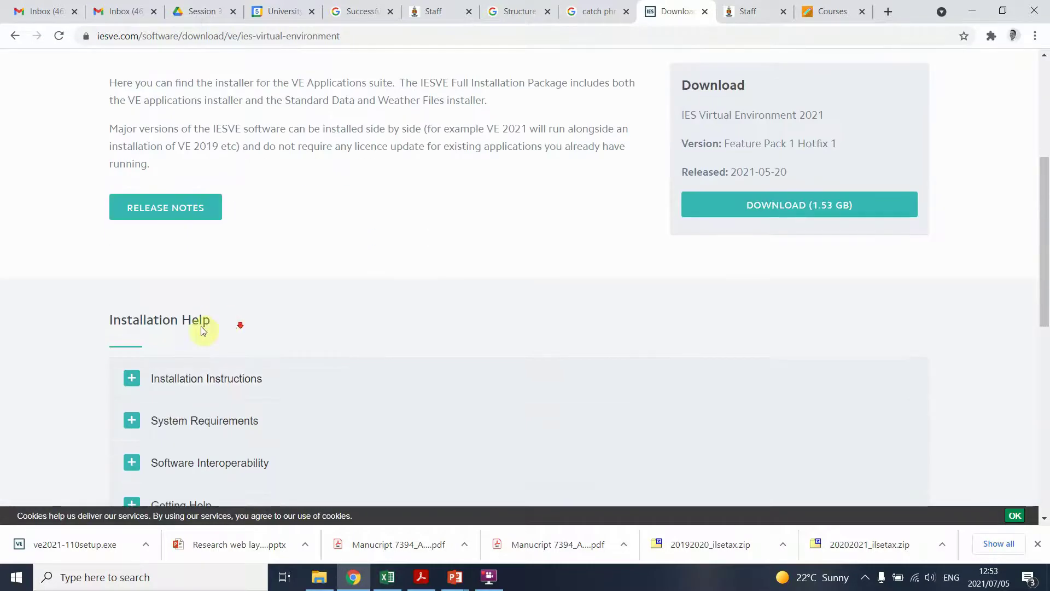
{"action": "left_click", "coordinate": [130, 241]}
Start downloading the 1.53 GB VE 2021 installer
{"action": "scroll", "coordinate": [124, 328], "scroll_direction": "down", "scroll_amount": 9}
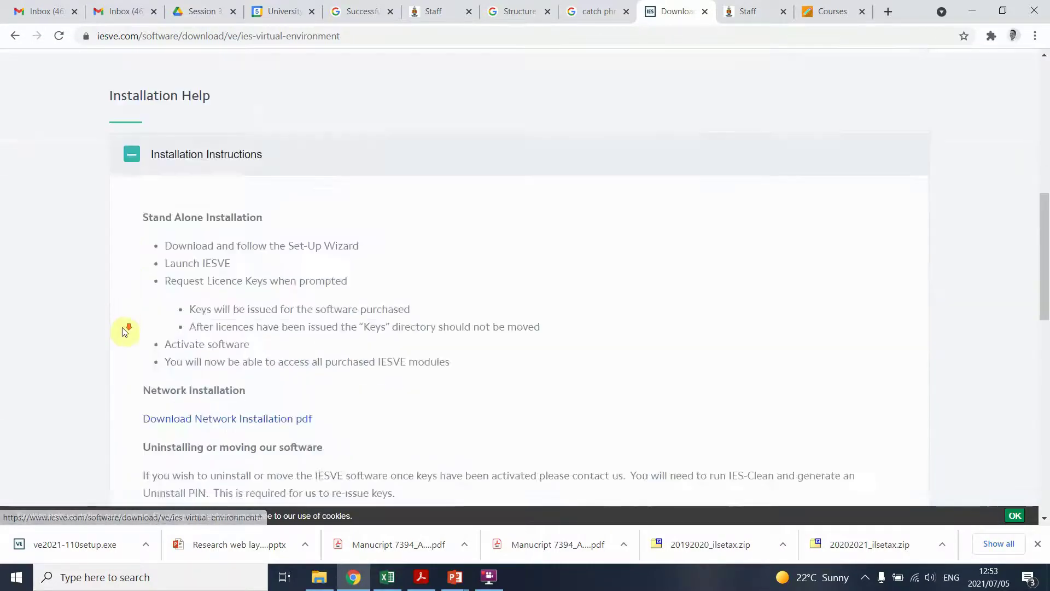
{"action": "scroll", "coordinate": [142, 236], "scroll_direction": "up", "scroll_amount": 6}
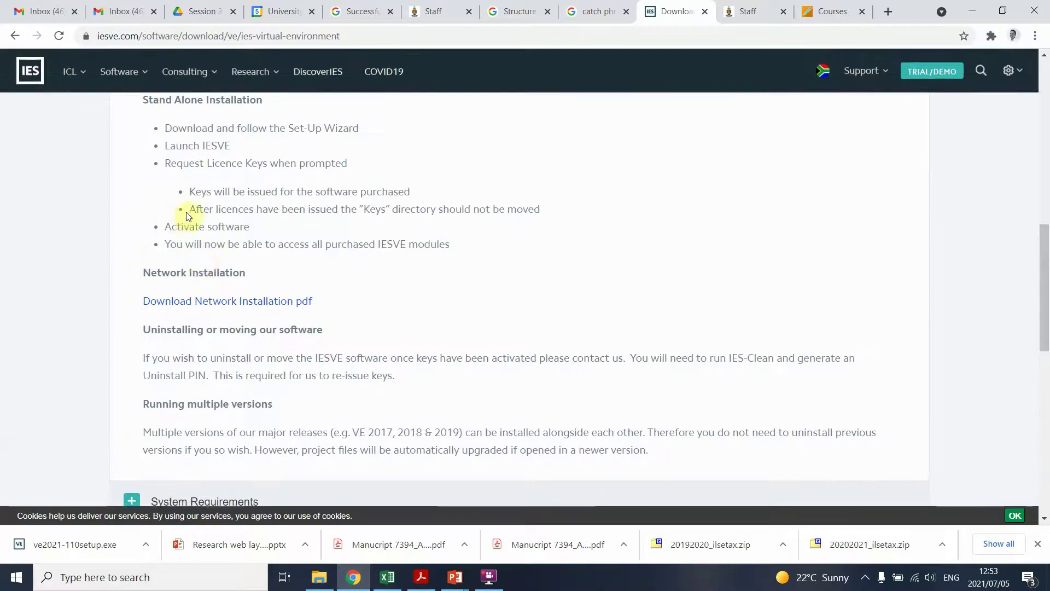
{"action": "scroll", "coordinate": [263, 334], "scroll_direction": "down", "scroll_amount": 5}
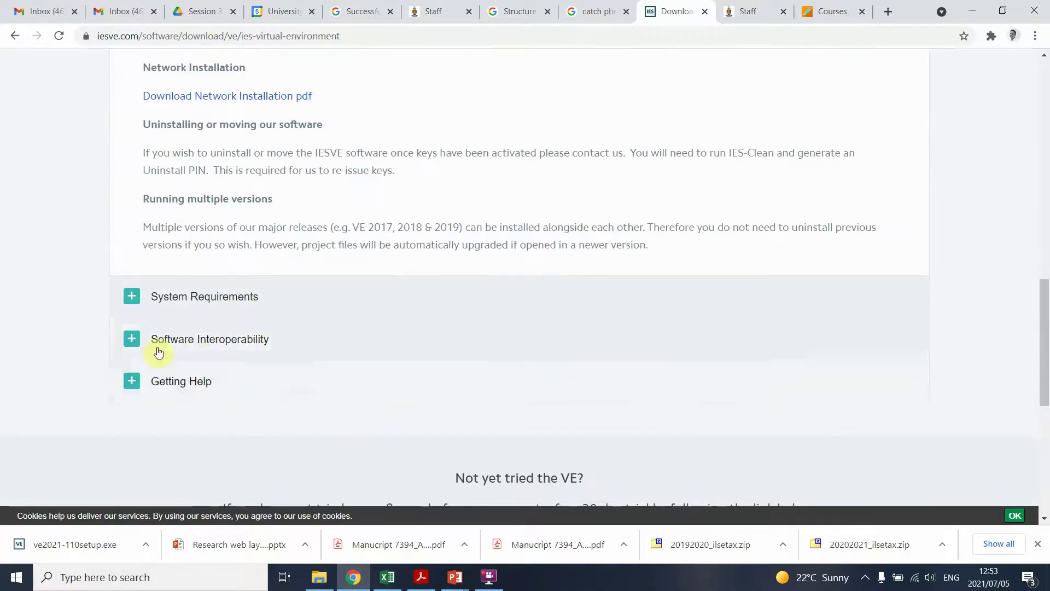
{"action": "scroll", "coordinate": [154, 394], "scroll_direction": "up", "scroll_amount": 11}
{"action": "scroll", "coordinate": [157, 394], "scroll_direction": "up", "scroll_amount": 2}
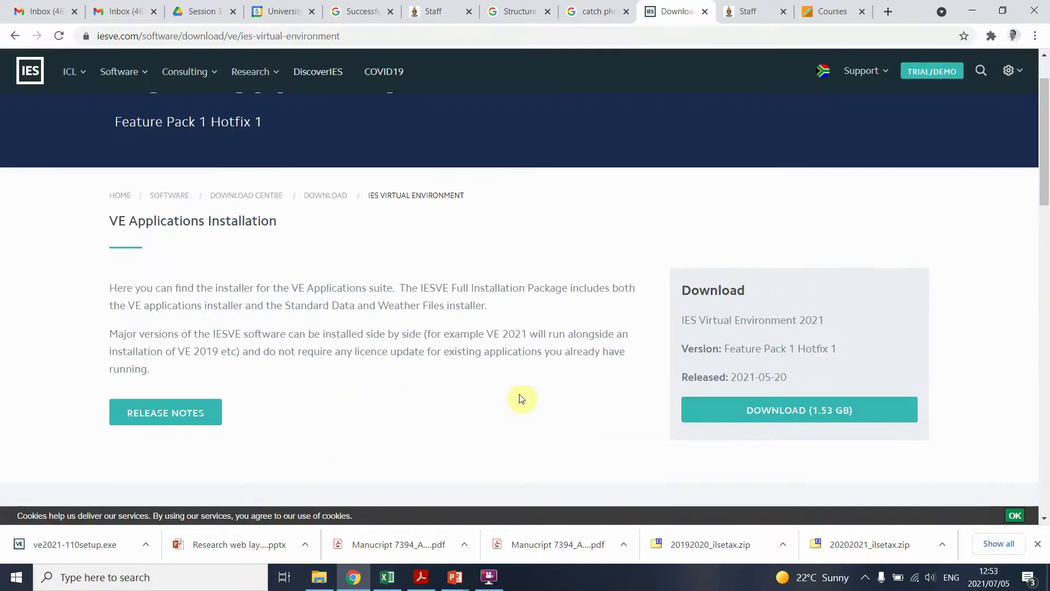
{"action": "left_click", "coordinate": [797, 413]}
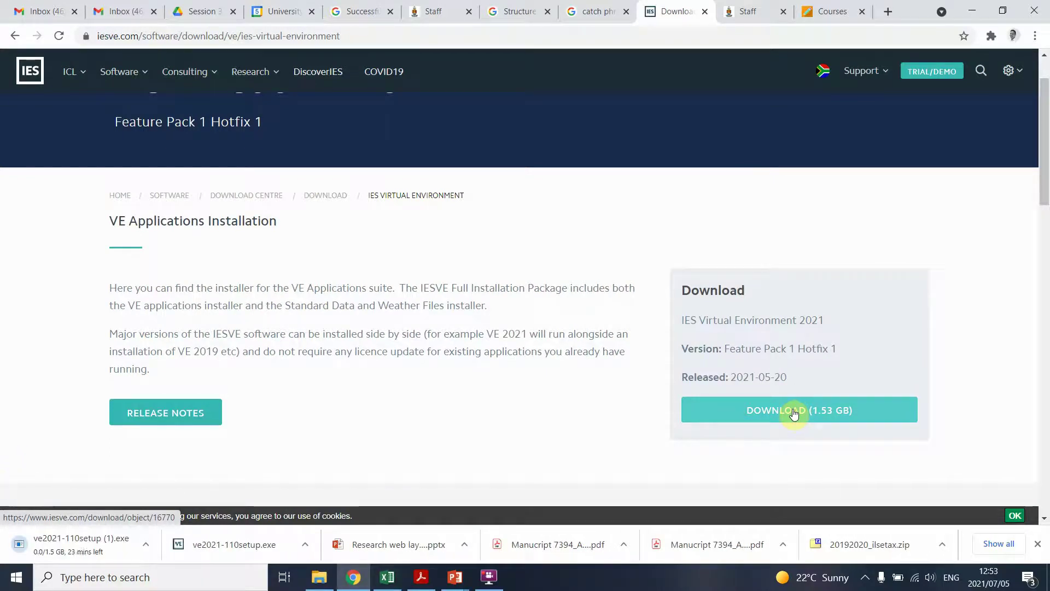
Cancel the duplicate installer download and sign out of the IES account
{"action": "left_click", "coordinate": [146, 544]}
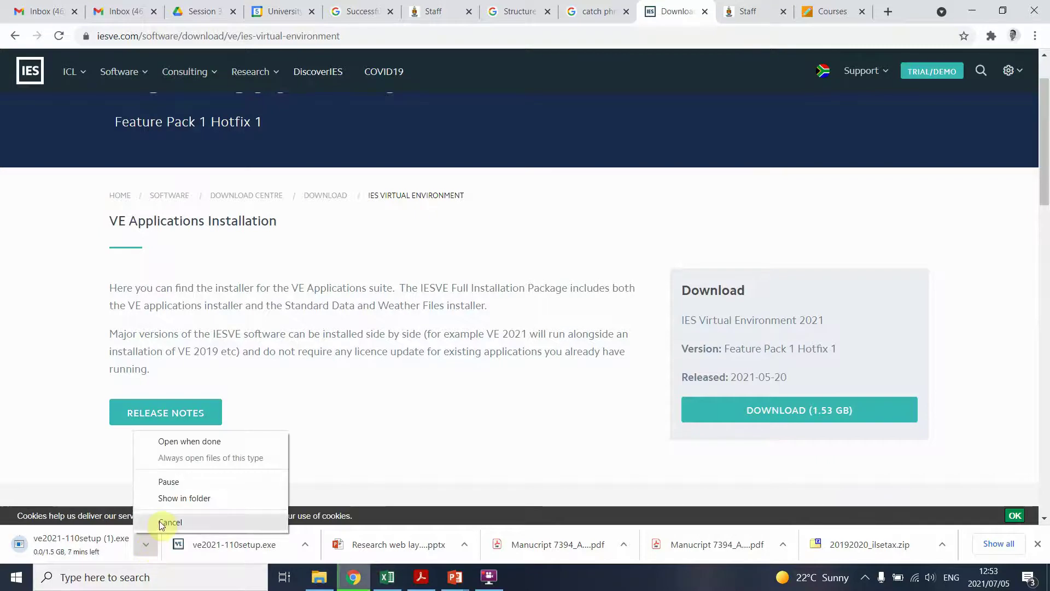
{"action": "left_click", "coordinate": [159, 521]}
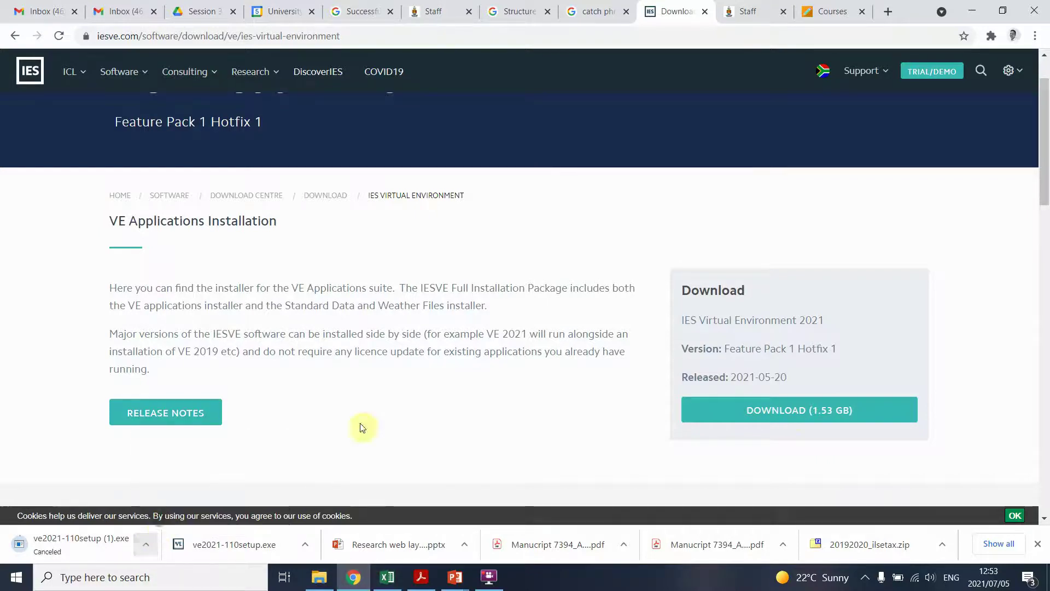
{"action": "left_click", "coordinate": [1008, 70]}
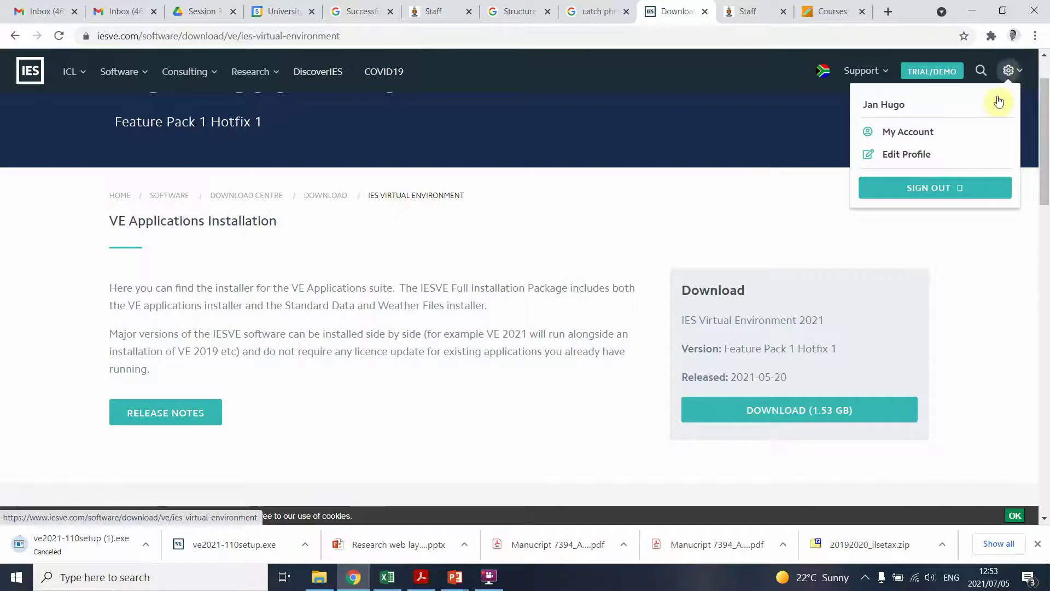
{"action": "left_click", "coordinate": [920, 188]}
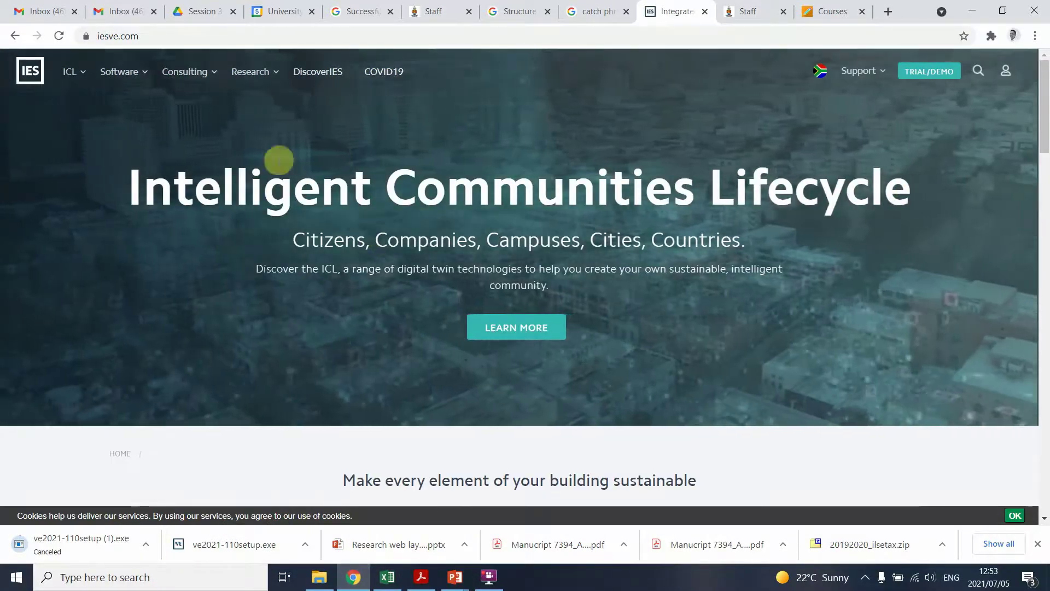
Choose DOWNLOAD for IES Virtual Environment (IESVE) from Software > Download to reach sign-in
{"action": "mouse_move", "coordinate": [143, 71]}
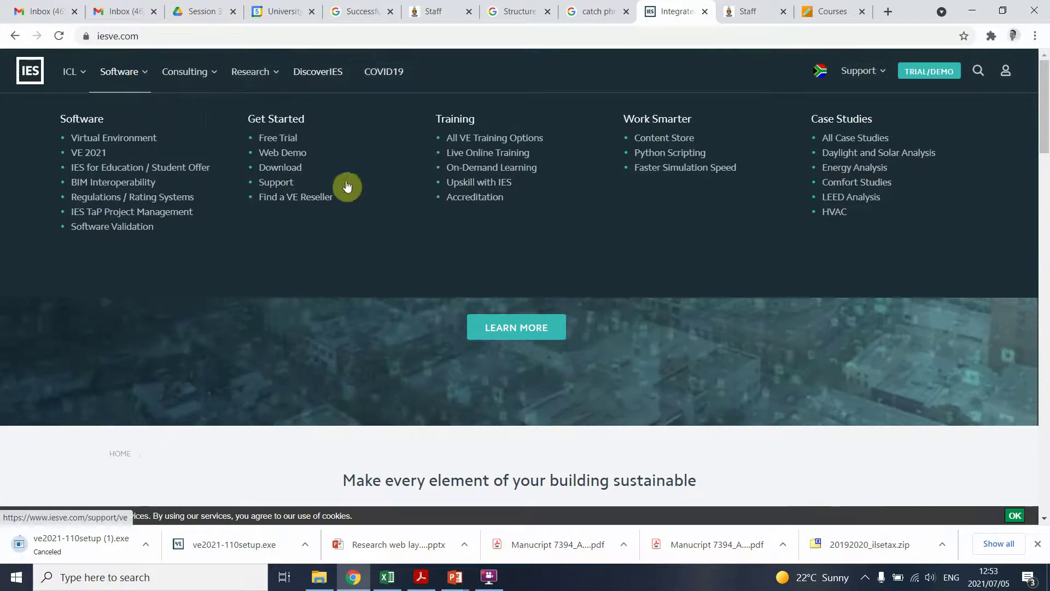
{"action": "left_click", "coordinate": [294, 170]}
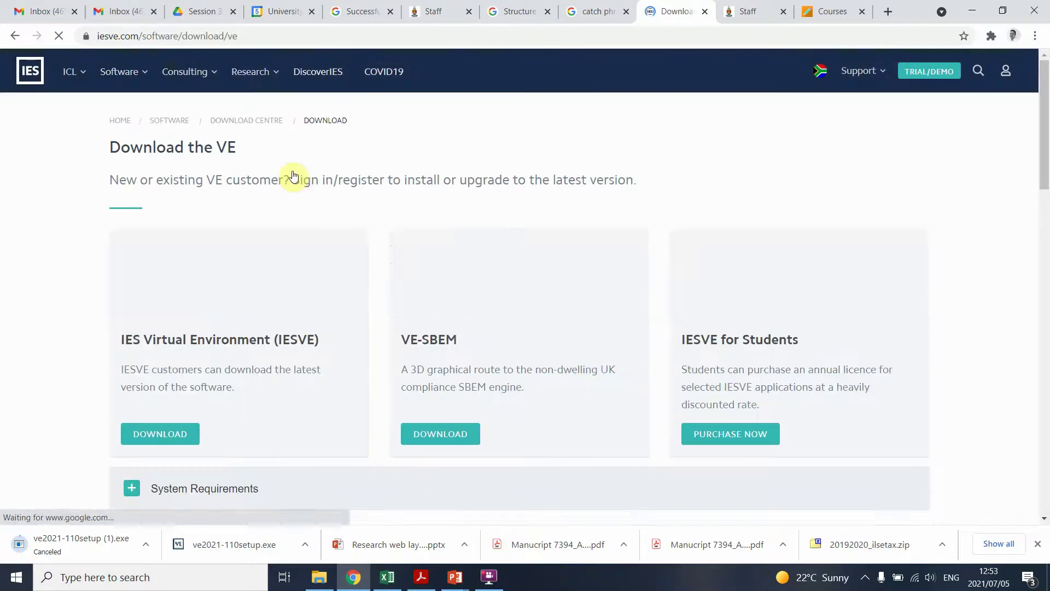
{"action": "scroll", "coordinate": [155, 361], "scroll_direction": "down", "scroll_amount": 2}
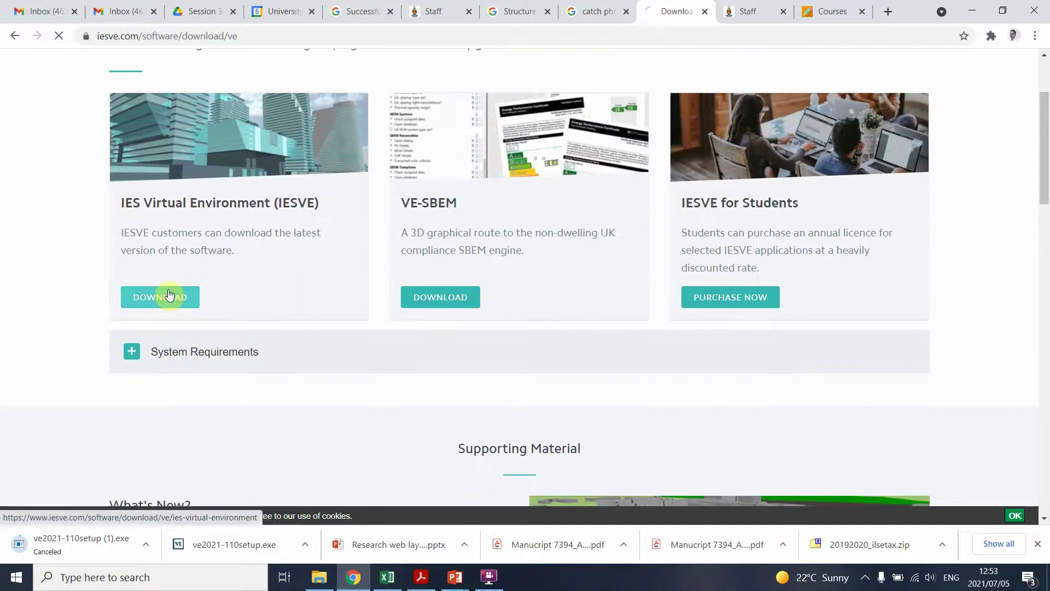
{"action": "left_click", "coordinate": [169, 296]}
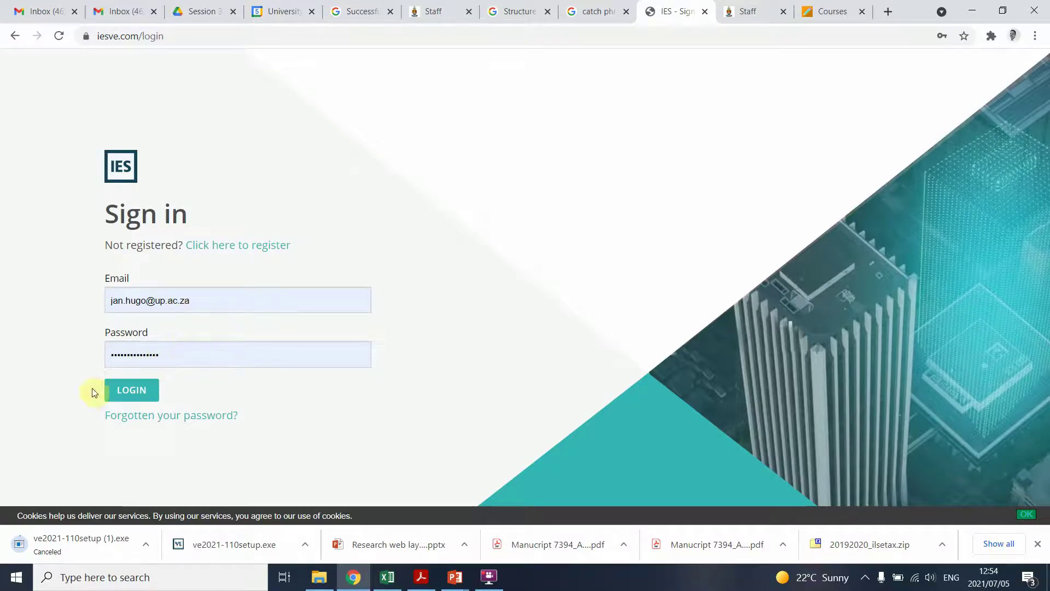
Log in with the saved account details, then open the downloaded ve2021-110setup.exe
{"action": "left_click", "coordinate": [131, 392]}
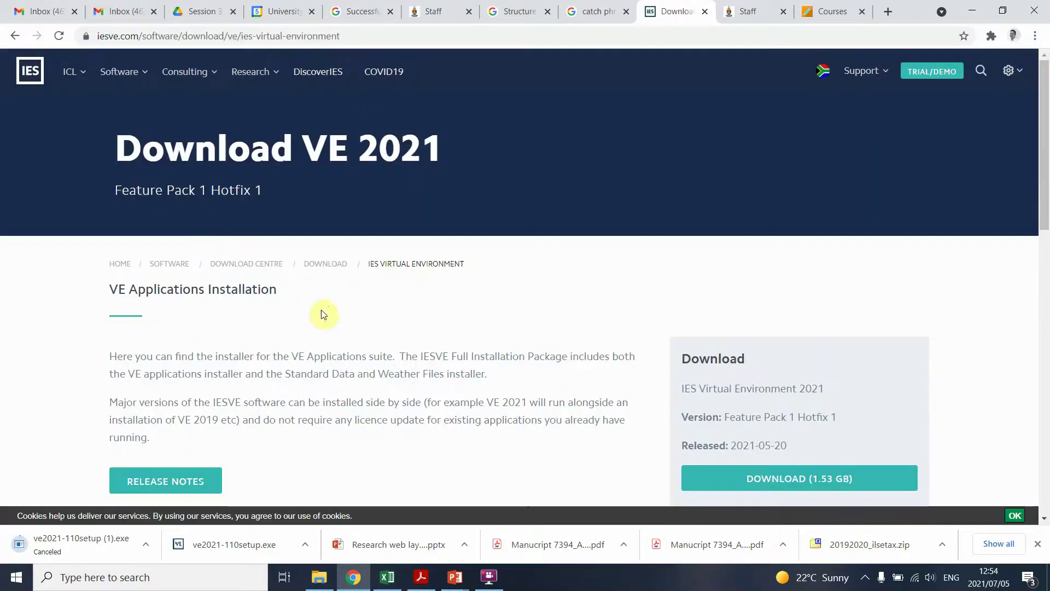
{"action": "scroll", "coordinate": [326, 311], "scroll_direction": "down", "scroll_amount": 3}
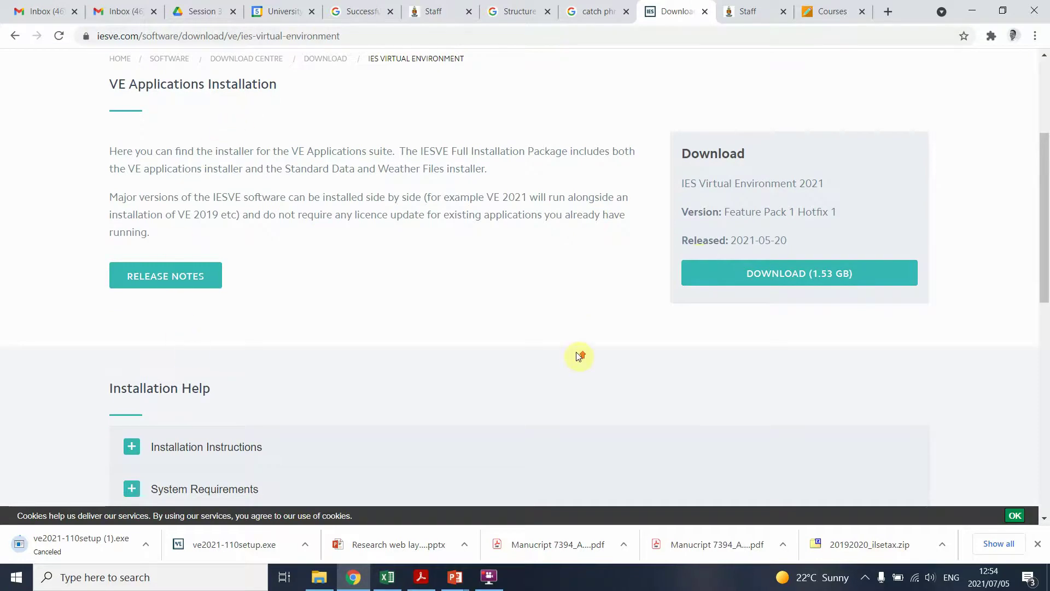
{"action": "scroll", "coordinate": [579, 353], "scroll_direction": "up", "scroll_amount": 1}
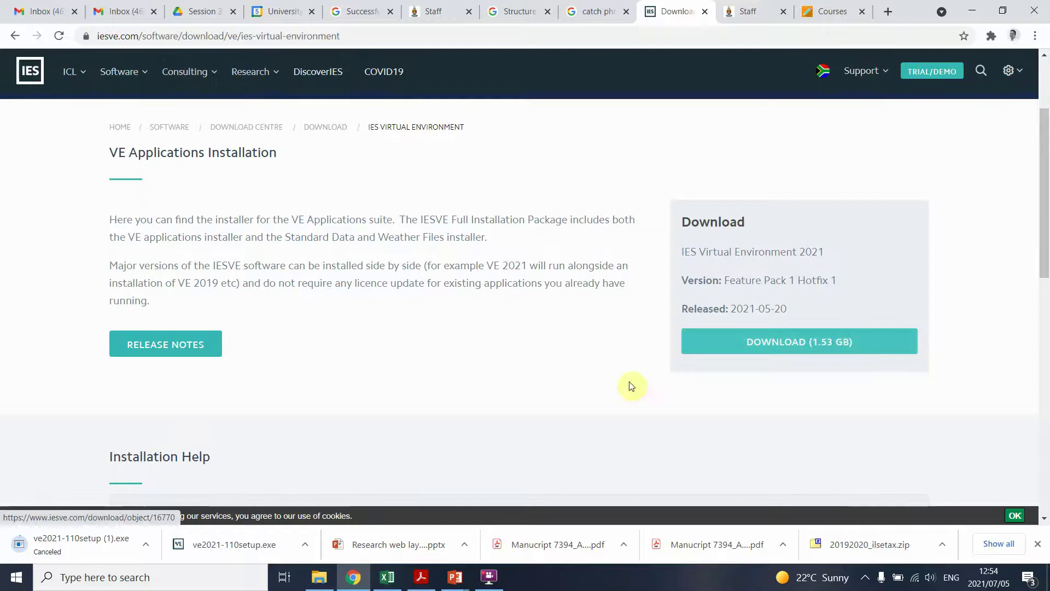
{"action": "left_click", "coordinate": [251, 537]}
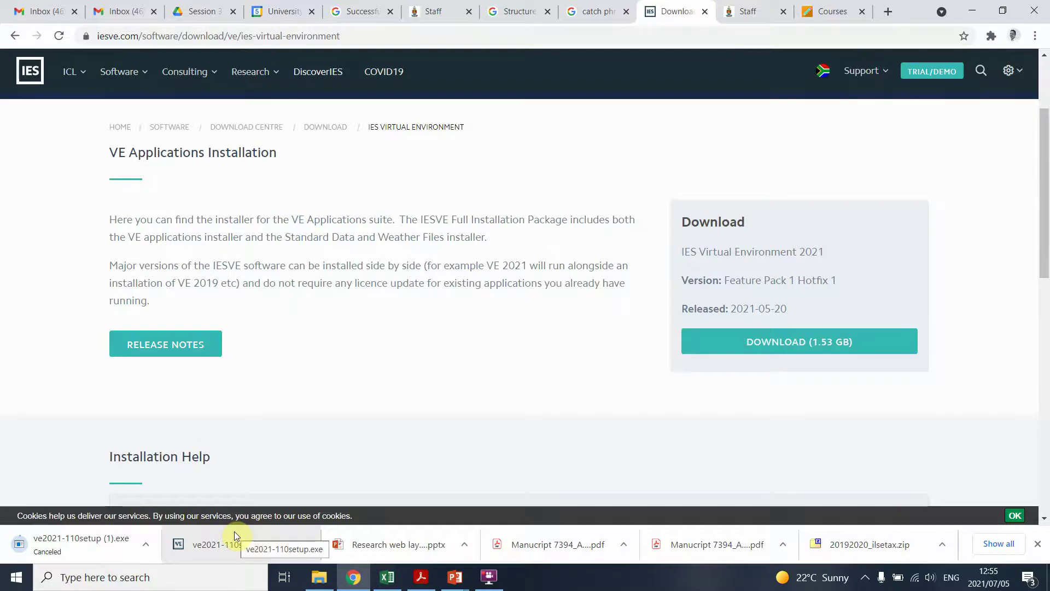
Show the Downloads folder in File Explorer with today's ve2021-110setup installer
{"action": "left_click", "coordinate": [319, 577]}
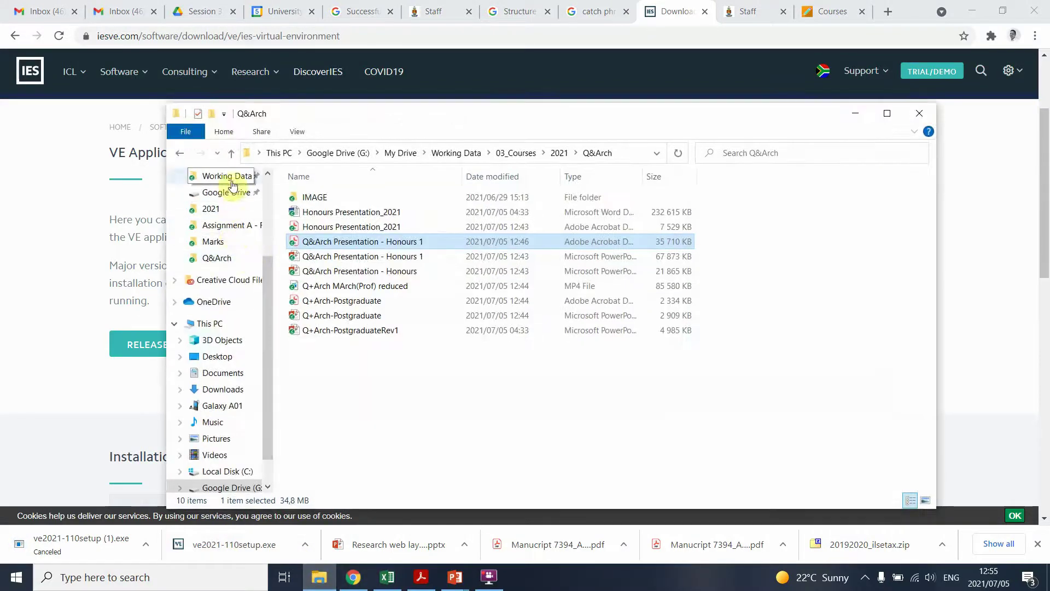
{"action": "scroll", "coordinate": [202, 291], "scroll_direction": "up", "scroll_amount": 1}
{"action": "scroll", "coordinate": [204, 285], "scroll_direction": "up", "scroll_amount": 2}
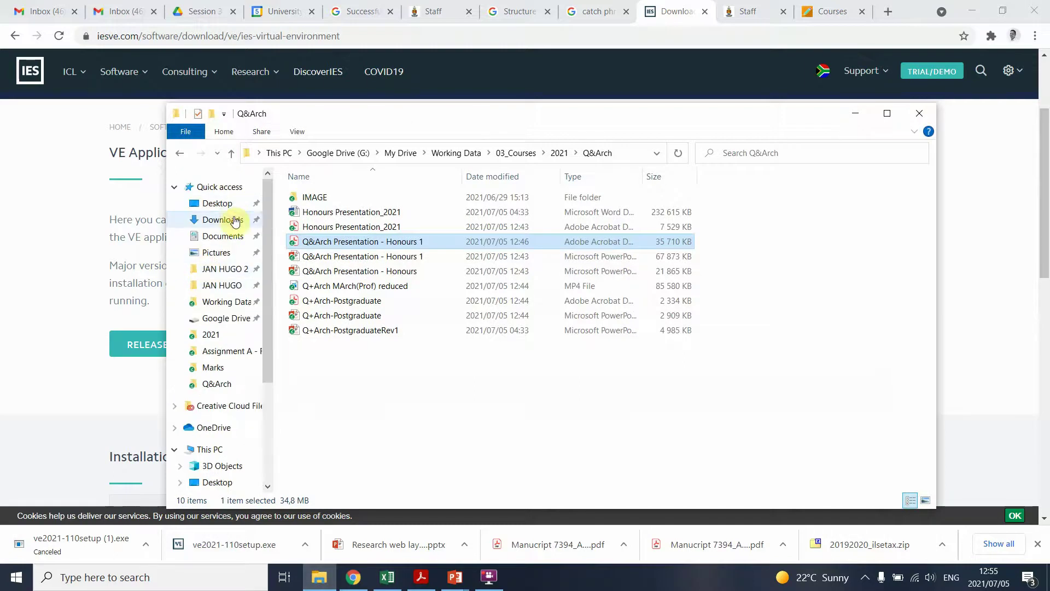
{"action": "left_click", "coordinate": [234, 220]}
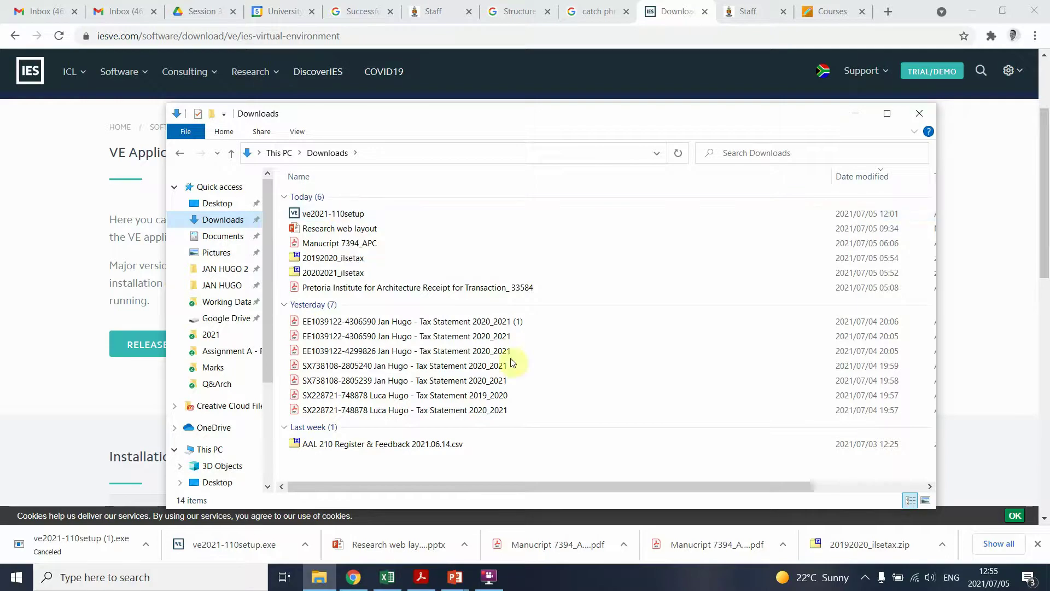
{"action": "scroll", "coordinate": [569, 395], "scroll_direction": "right", "scroll_amount": 2}
{"action": "scroll", "coordinate": [517, 422], "scroll_direction": "left", "scroll_amount": 2}
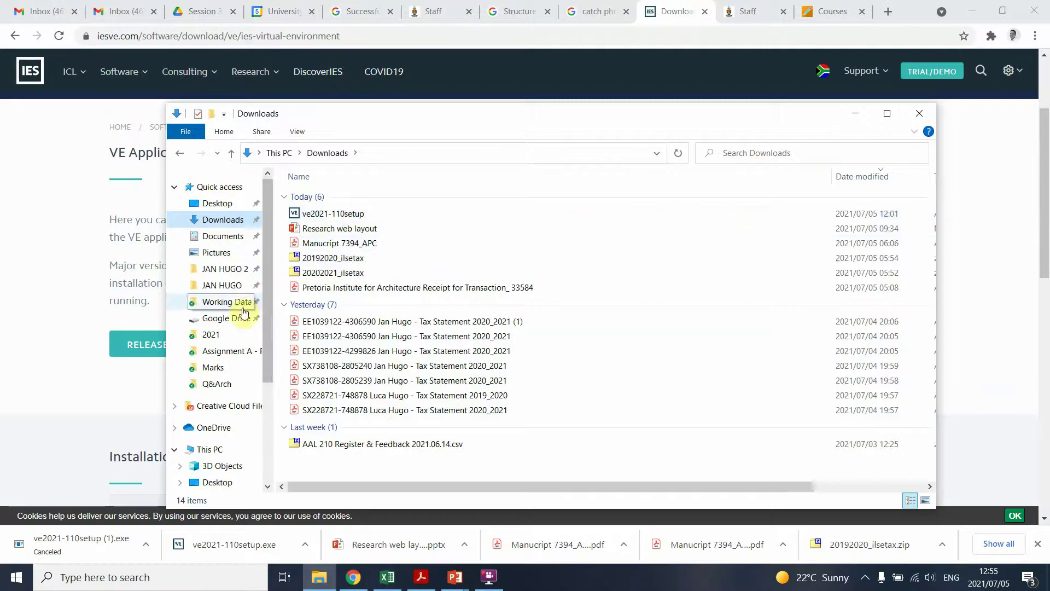
{"action": "scroll", "coordinate": [235, 323], "scroll_direction": "down", "scroll_amount": 3}
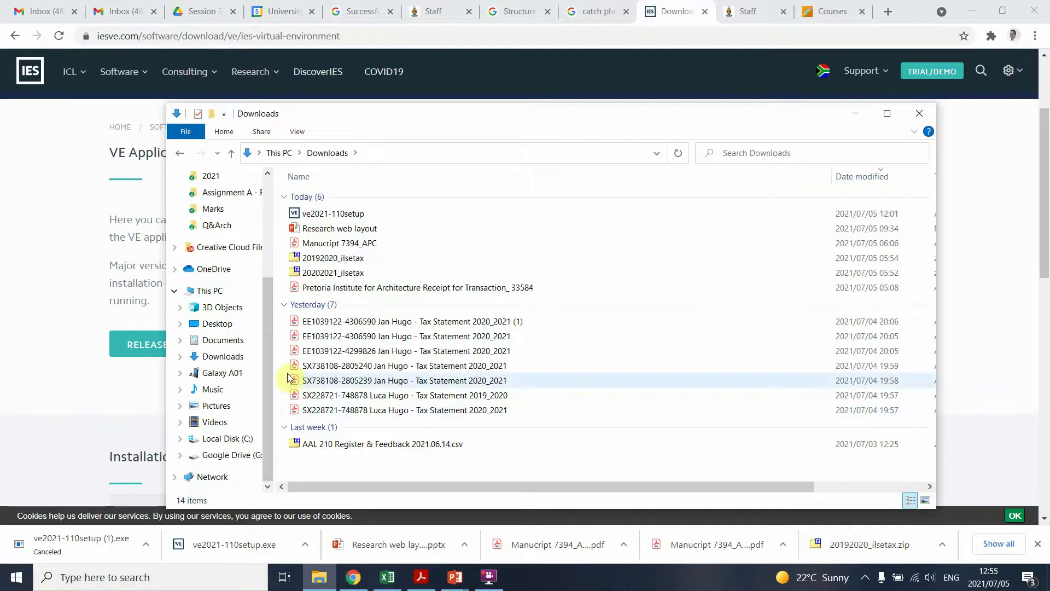
{"action": "left_click", "coordinate": [17, 574]}
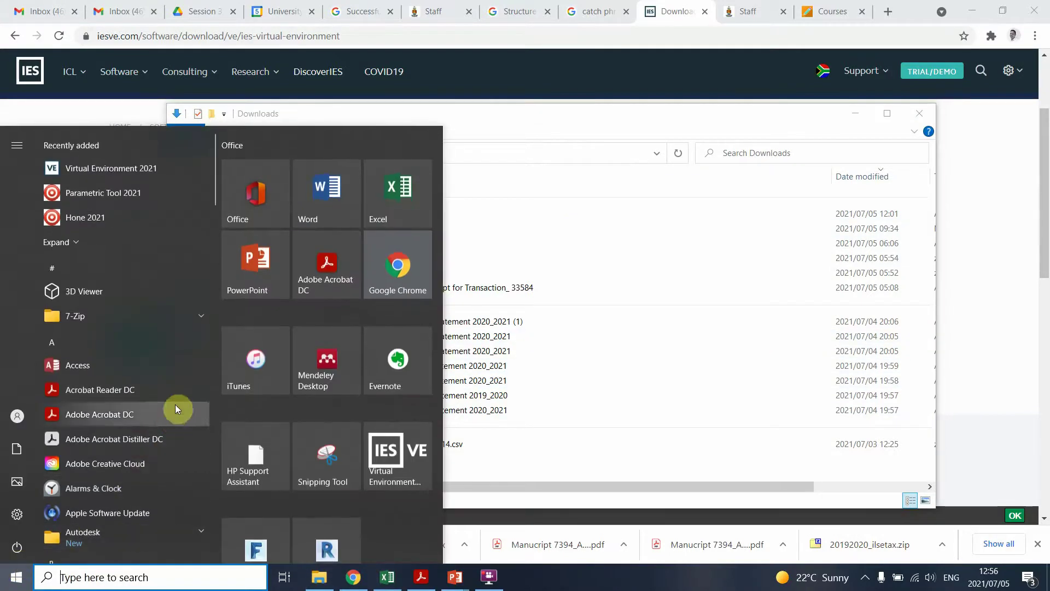
{"action": "scroll", "coordinate": [86, 359], "scroll_direction": "down", "scroll_amount": 7}
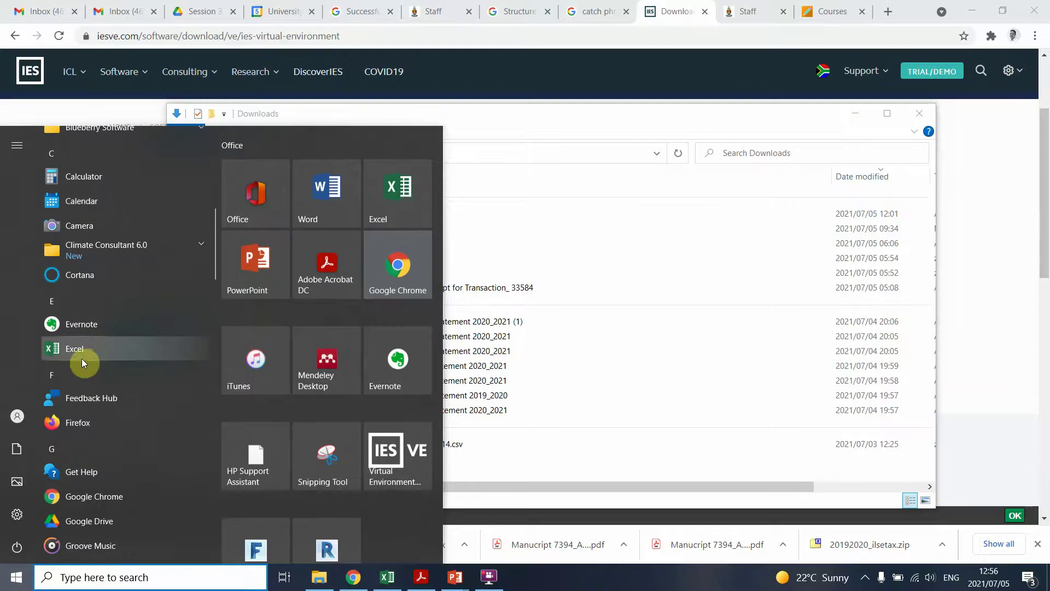
{"action": "scroll", "coordinate": [76, 391], "scroll_direction": "down", "scroll_amount": 5}
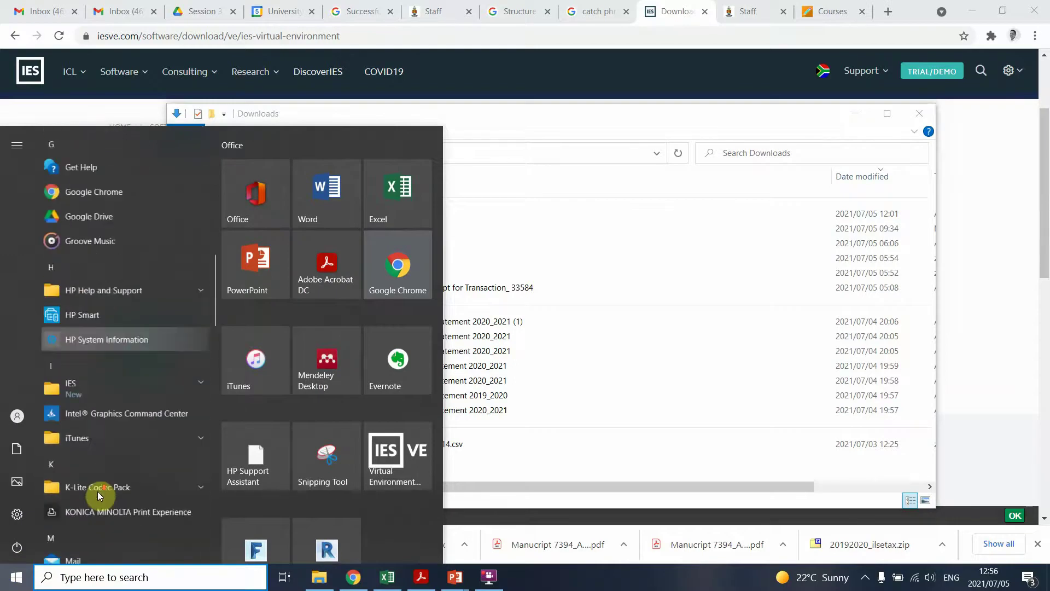
{"action": "scroll", "coordinate": [97, 491], "scroll_direction": "down", "scroll_amount": 2}
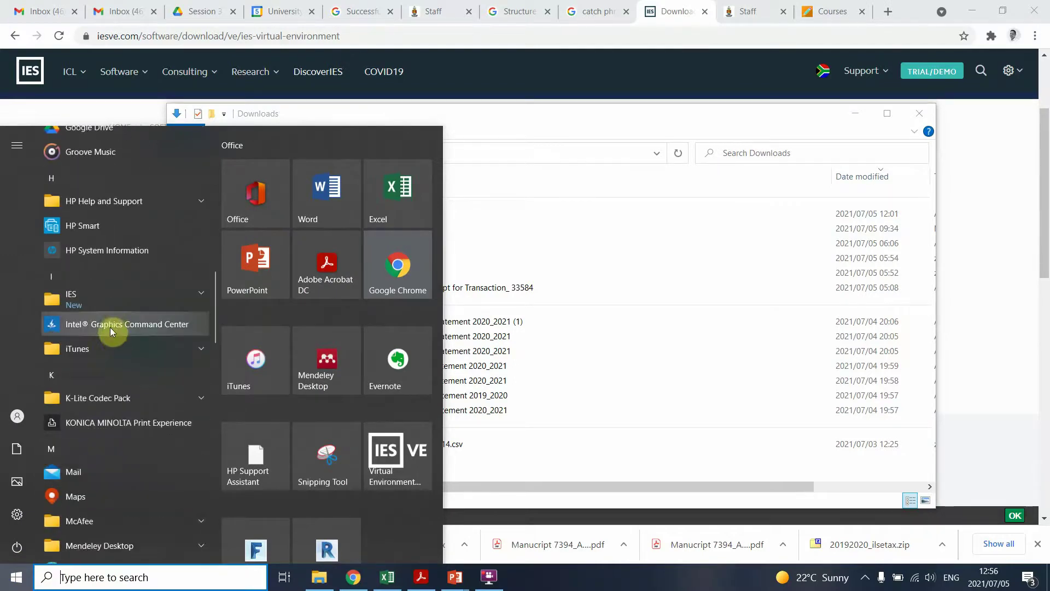
{"action": "left_click", "coordinate": [202, 296]}
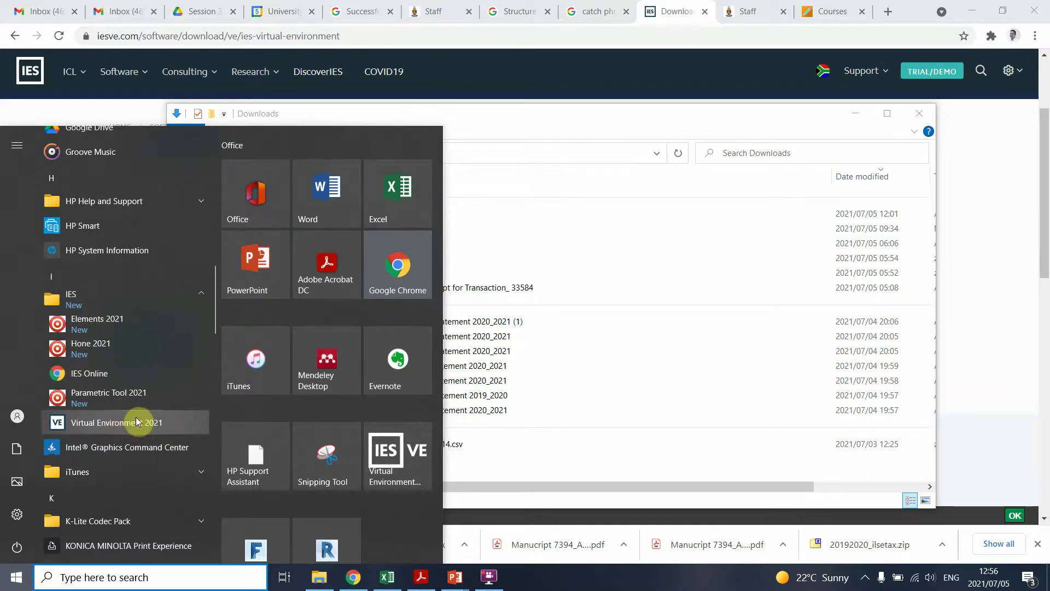
{"action": "left_click", "coordinate": [575, 499]}
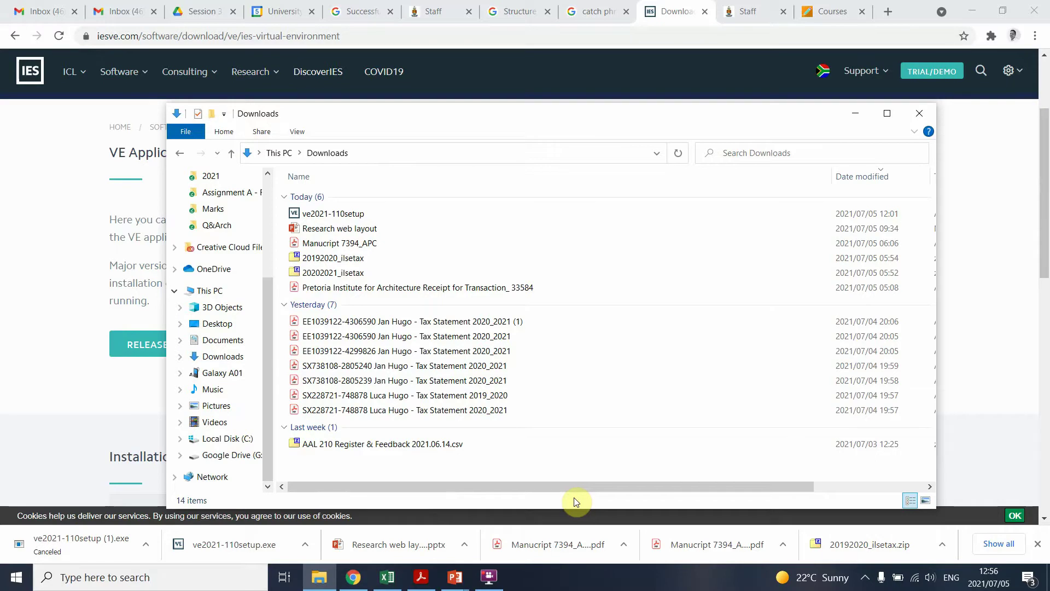
Launch IES Virtual Environment 2021 from its Start menu tile
{"action": "left_click", "coordinate": [15, 576]}
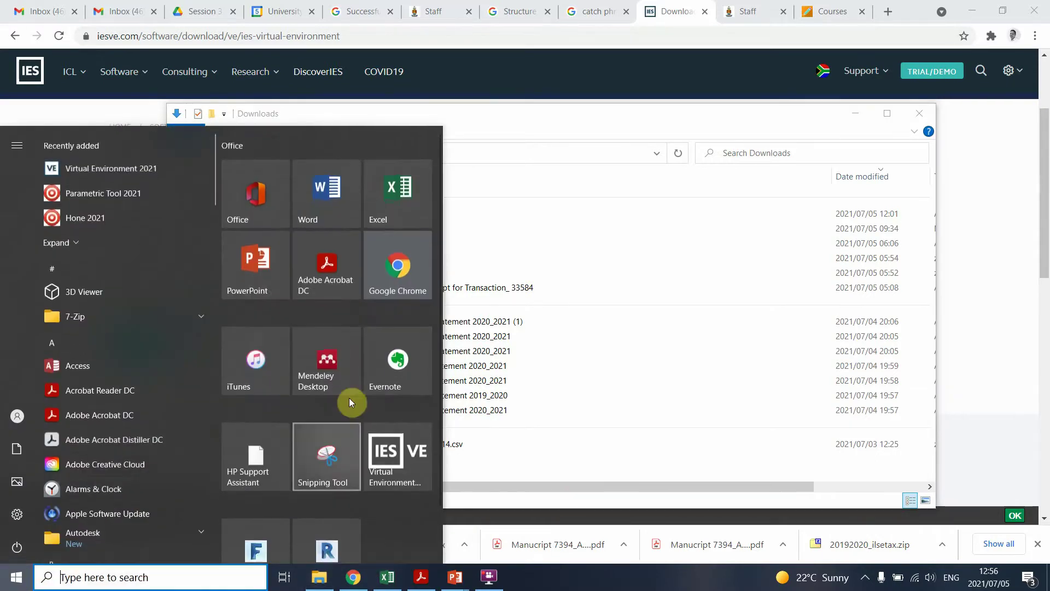
{"action": "left_click", "coordinate": [470, 419]}
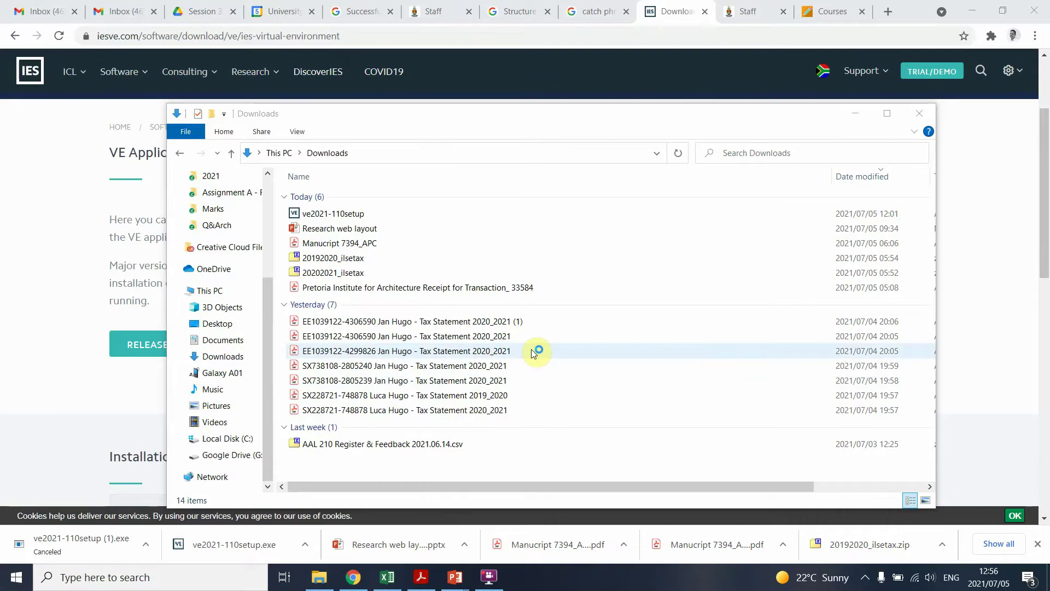